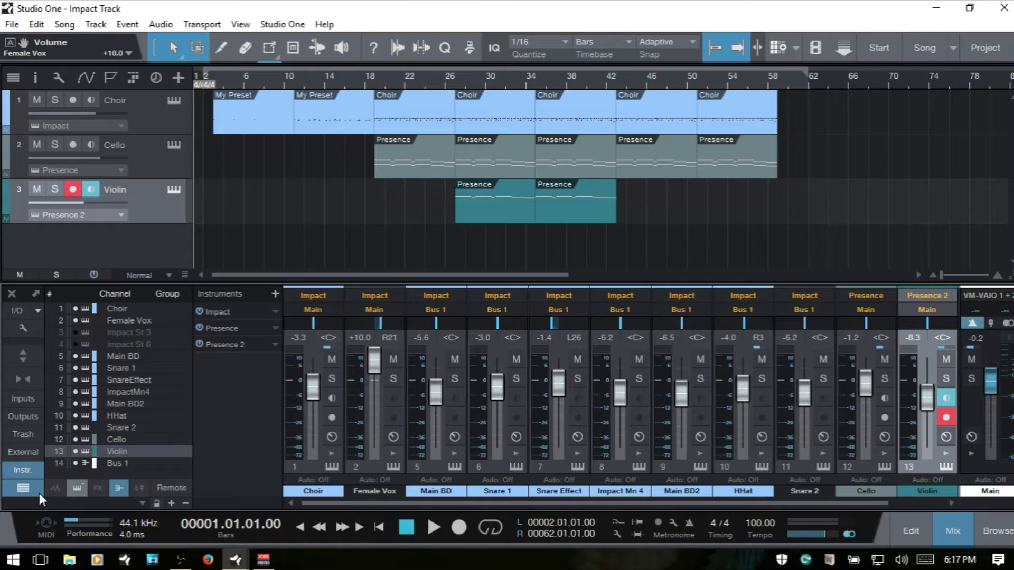
Hide the mixer's instrument list and channel list so Bus 1 and Main fit on screen
{"action": "left_click", "coordinate": [18, 470]}
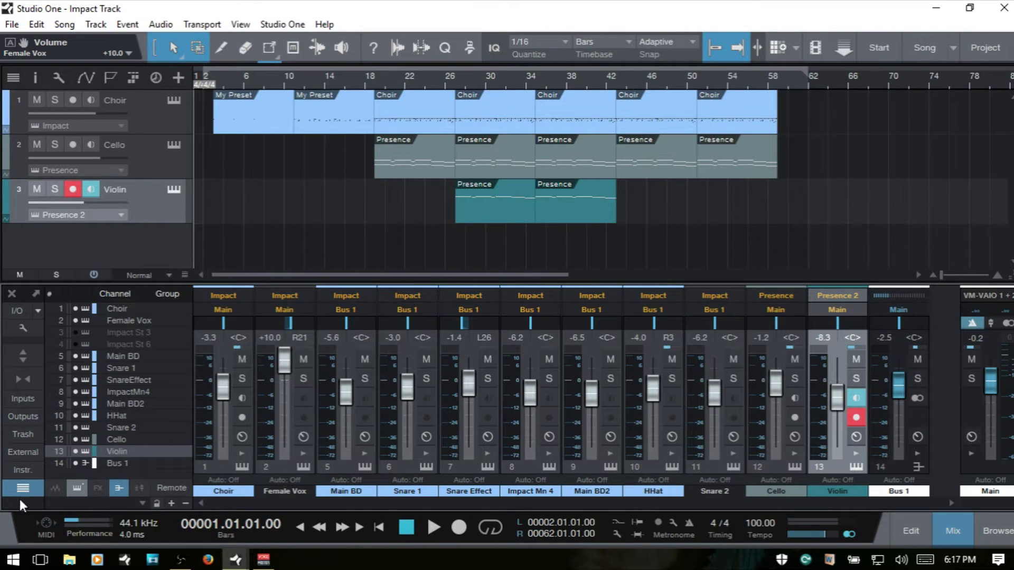
{"action": "left_click", "coordinate": [21, 488]}
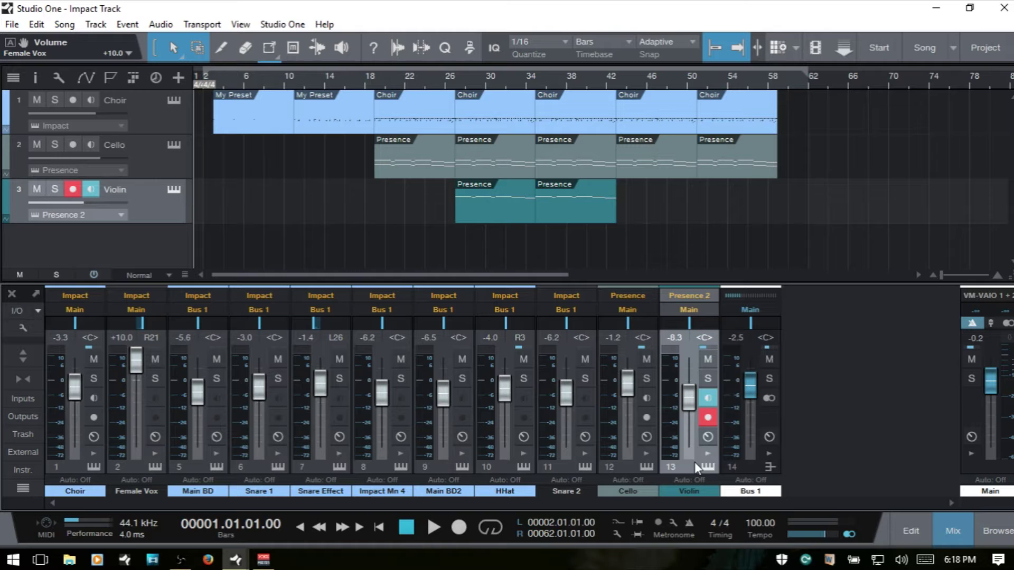
Group Cello with Violin and lower them together to -1.9 and -9.0
{"action": "left_click", "coordinate": [628, 467]}
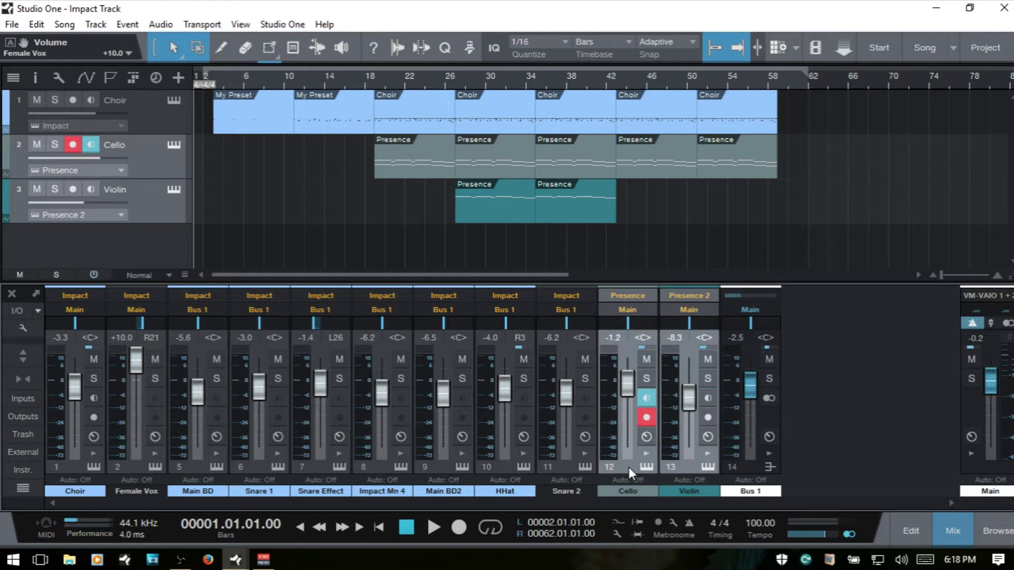
{"action": "right_click", "coordinate": [629, 466]}
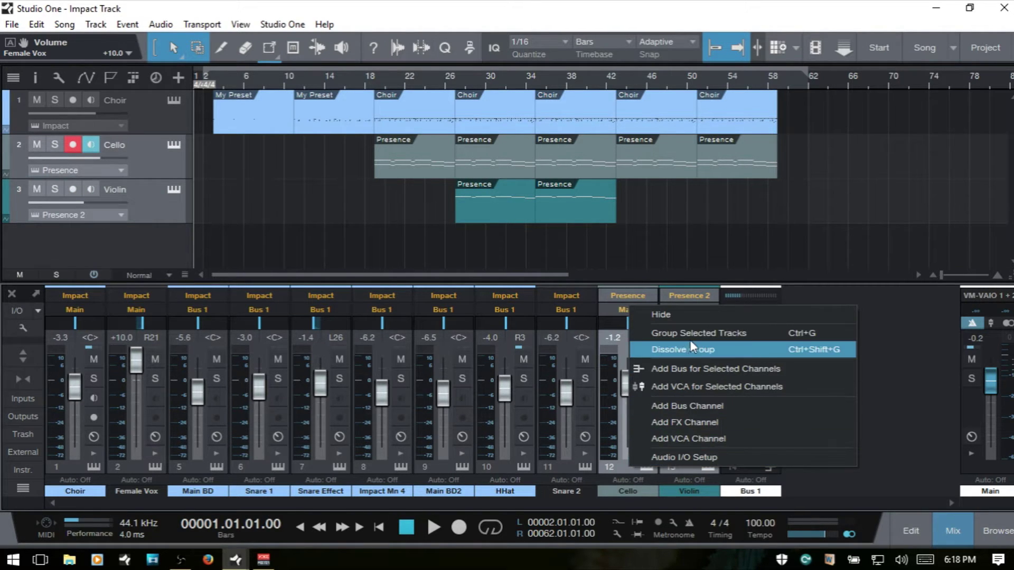
{"action": "left_click", "coordinate": [701, 334]}
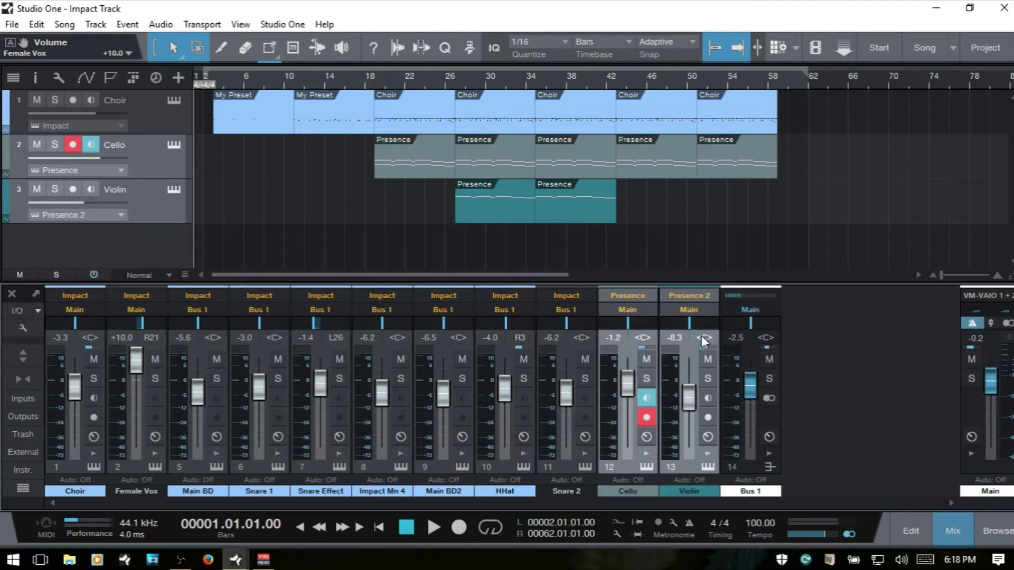
{"action": "mouse_move", "coordinate": [688, 399]}
{"action": "left_mouse_down"}
{"action": "mouse_move", "coordinate": [691, 412]}
{"action": "mouse_move", "coordinate": [688, 401]}
{"action": "left_mouse_up"}
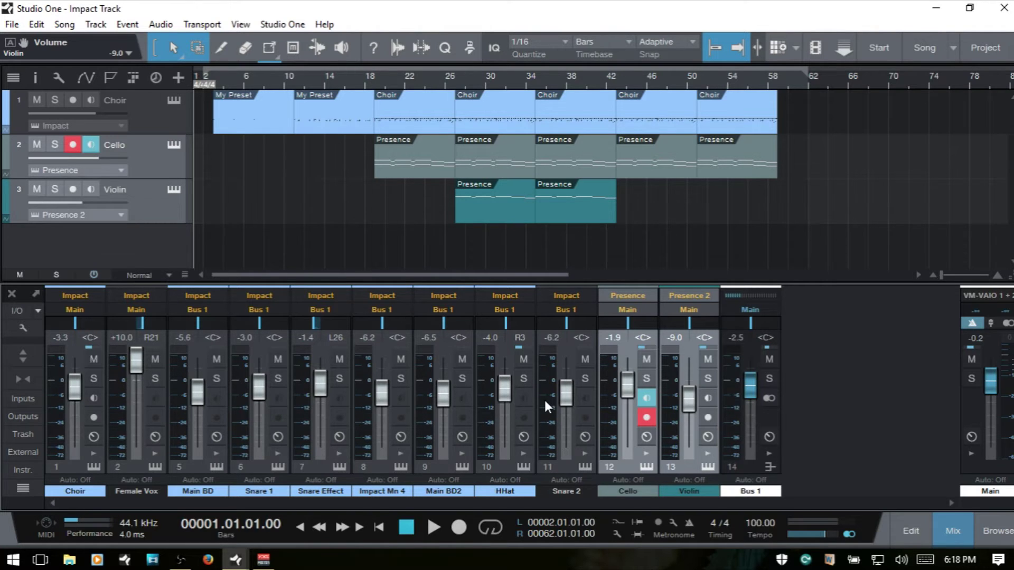
{"action": "mouse_move", "coordinate": [544, 402]}
Dissolve 'Group 1' so Cello and Violin move independently
{"action": "right_click", "coordinate": [687, 464]}
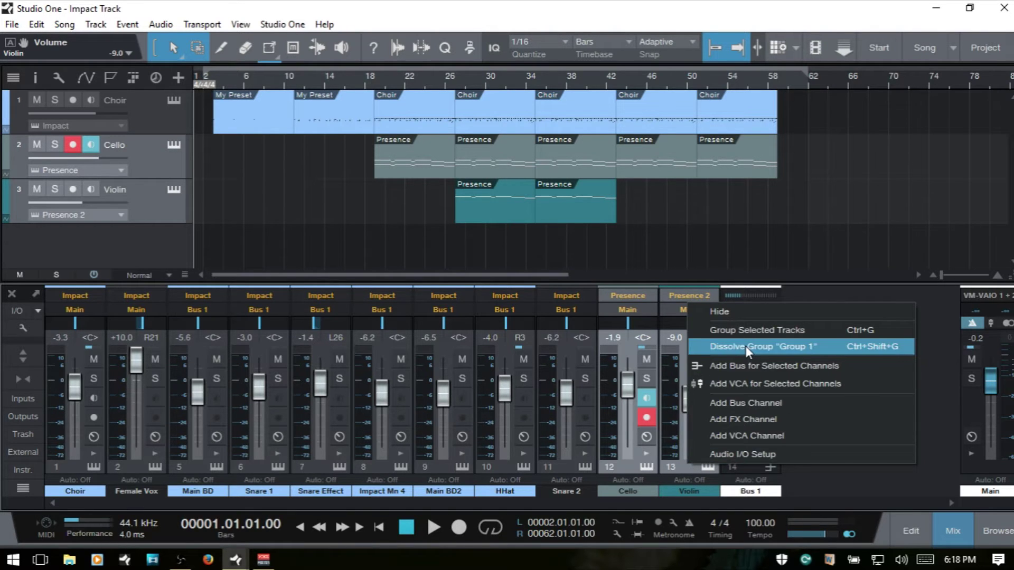
{"action": "left_click", "coordinate": [745, 347]}
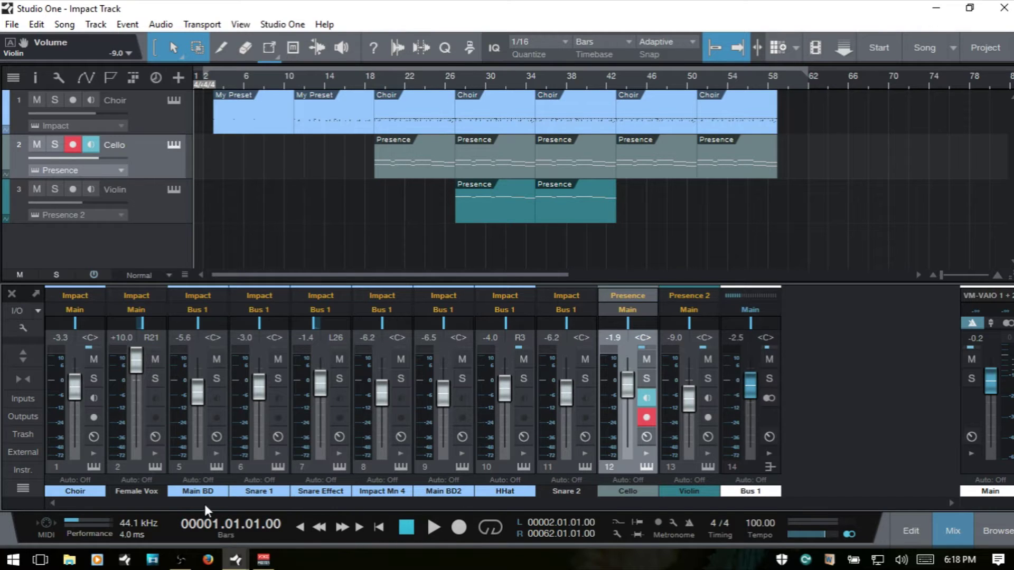
Add a VCA for the drum channels Main BD through Snare 2
{"action": "left_click", "coordinate": [196, 466]}
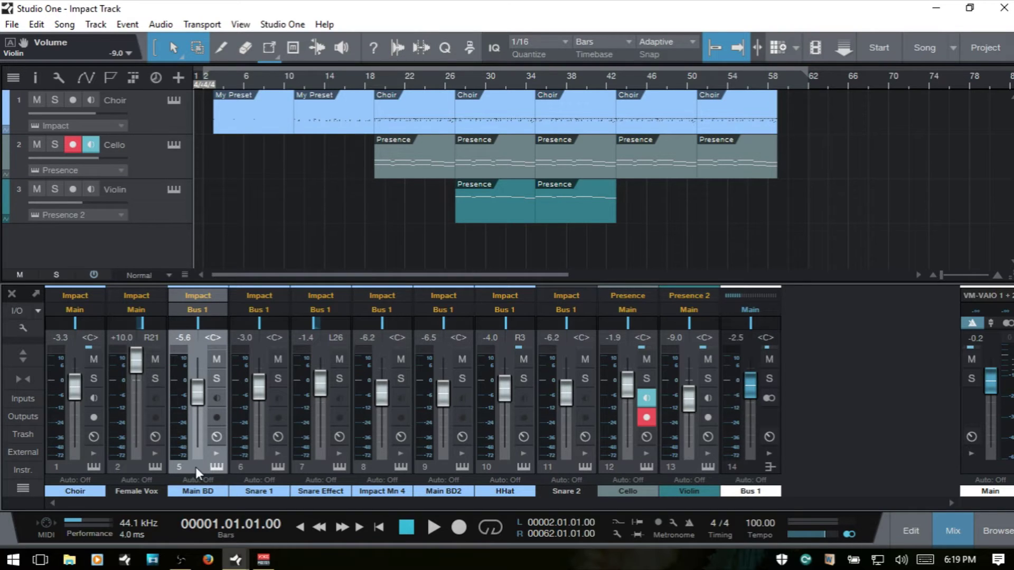
{"action": "left_click", "coordinate": [563, 465], "text": "shift"}
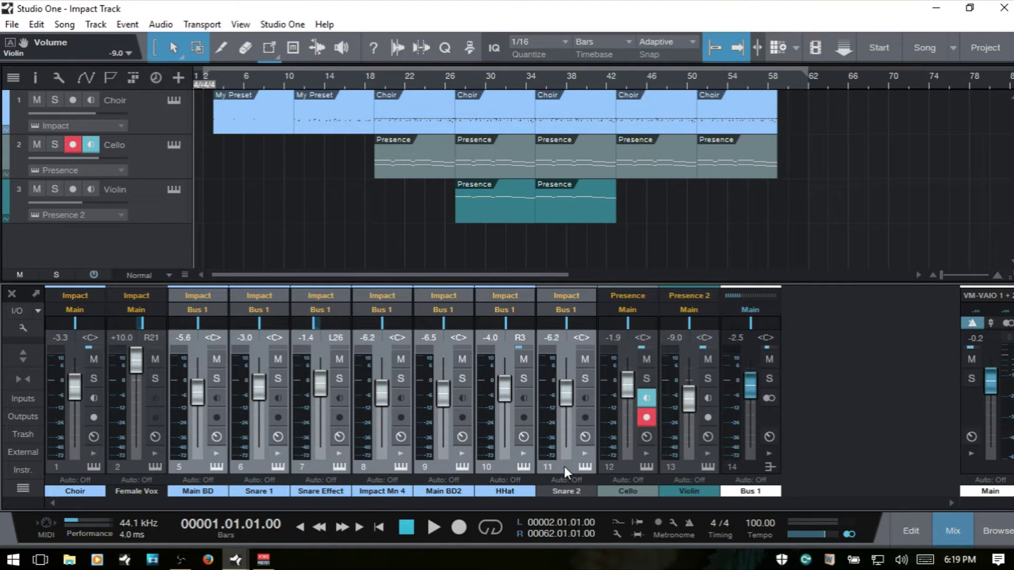
{"action": "right_click", "coordinate": [564, 467]}
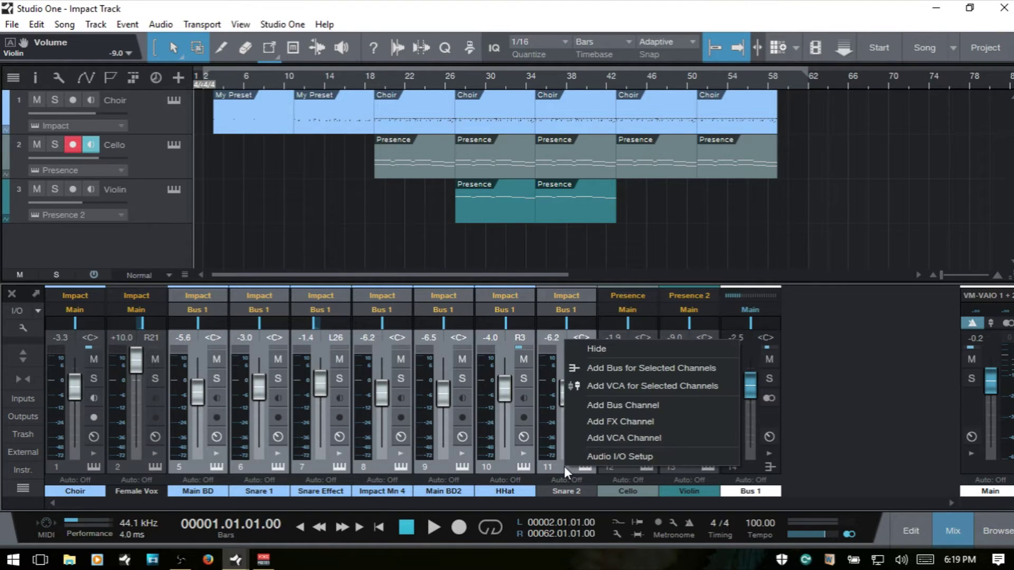
{"action": "left_click", "coordinate": [639, 388]}
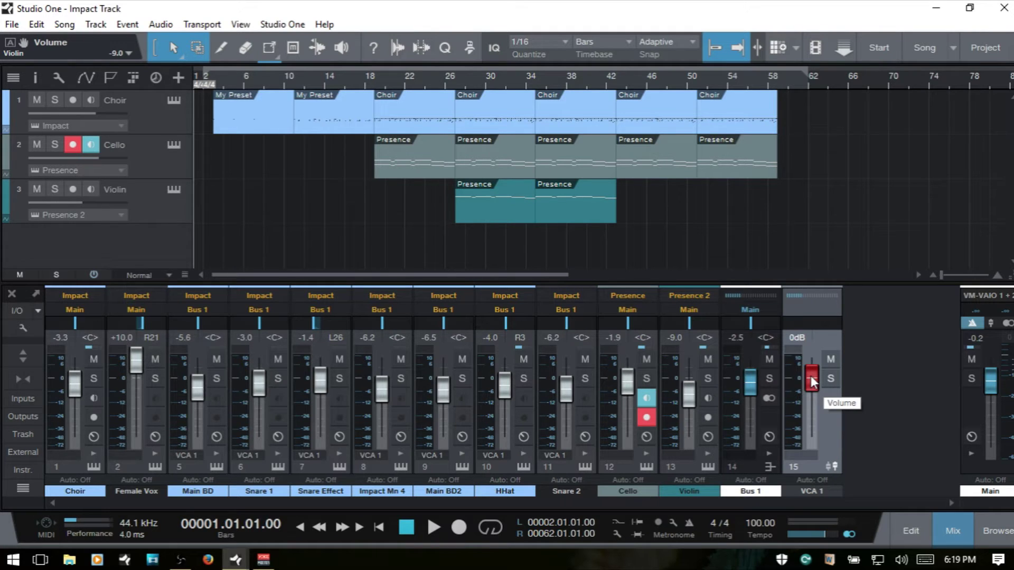
Adjust the drums with VCA 1, then set Main BD2 alone to -7.5
{"action": "left_click_drag", "start_coordinate": [812, 377], "coordinate": [811, 376]}
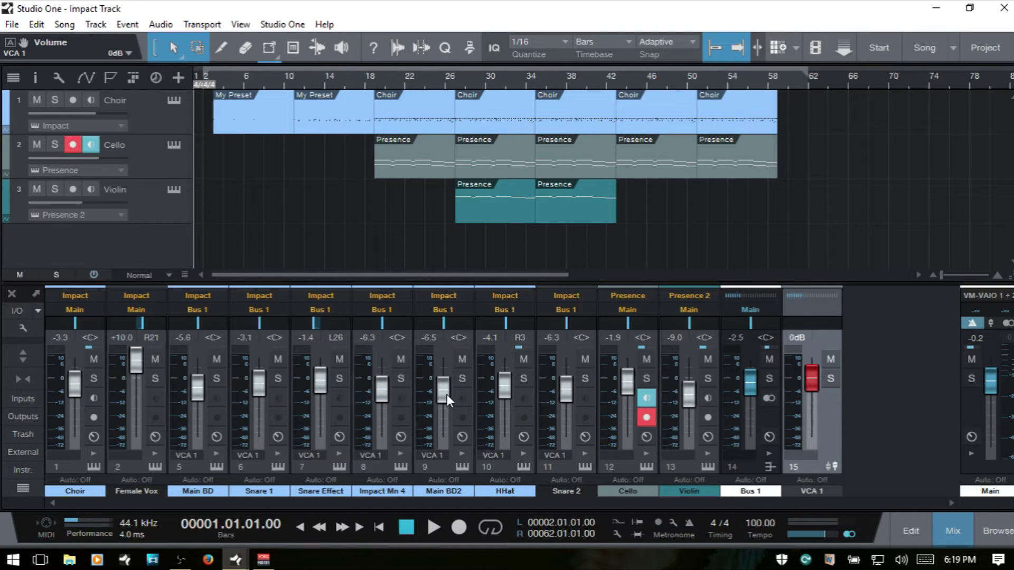
{"action": "mouse_move", "coordinate": [446, 393]}
{"action": "left_mouse_down"}
{"action": "mouse_move", "coordinate": [447, 410]}
{"action": "mouse_move", "coordinate": [445, 397]}
{"action": "left_mouse_up"}
{"action": "scroll", "coordinate": [444, 397], "scroll_direction": "up", "scroll_amount": 2}
Remove VCA 1 and add a fresh empty VCA channel beside Bus 1
{"action": "right_click", "coordinate": [820, 421]}
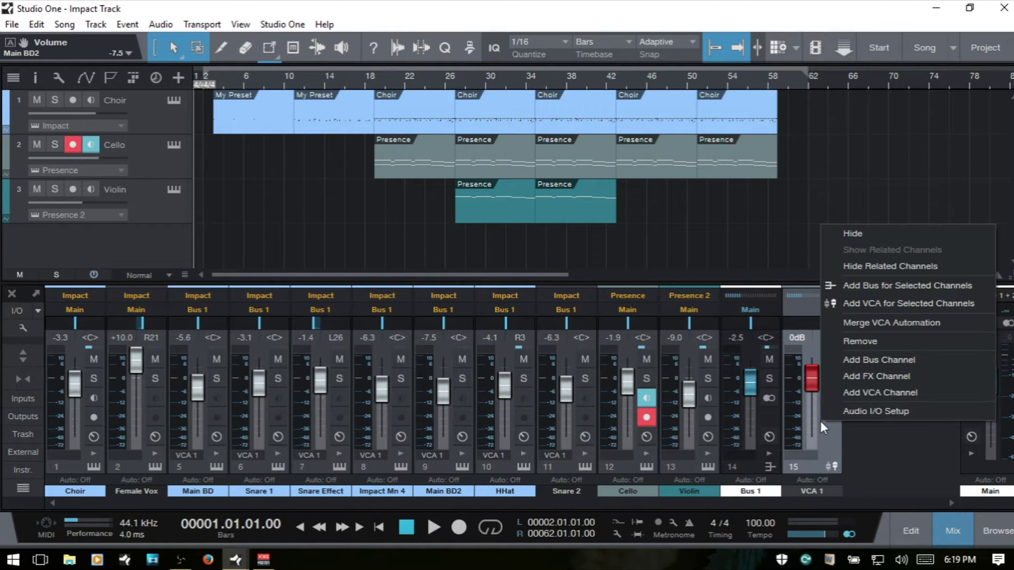
{"action": "left_click", "coordinate": [849, 342]}
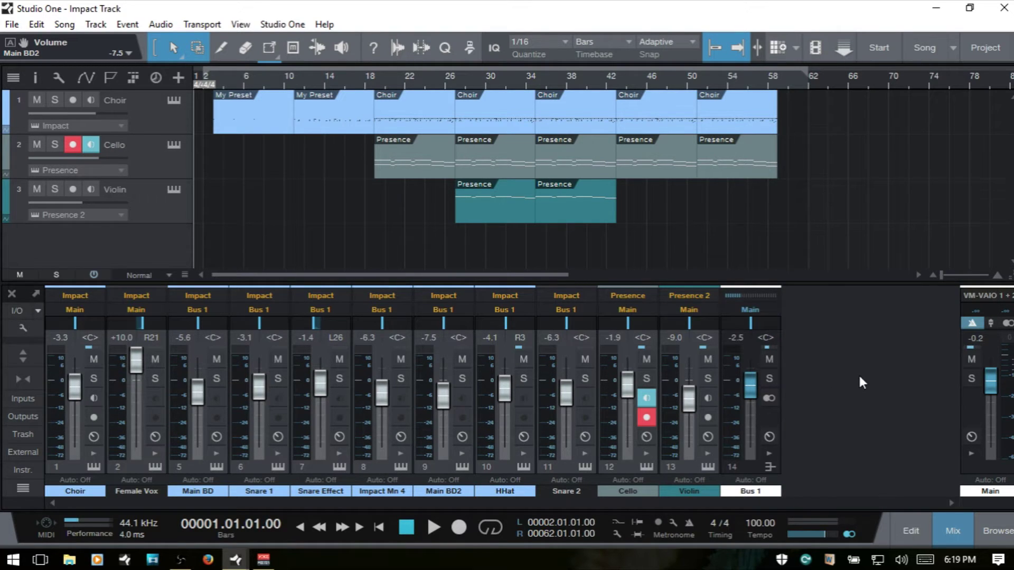
{"action": "right_click", "coordinate": [855, 397]}
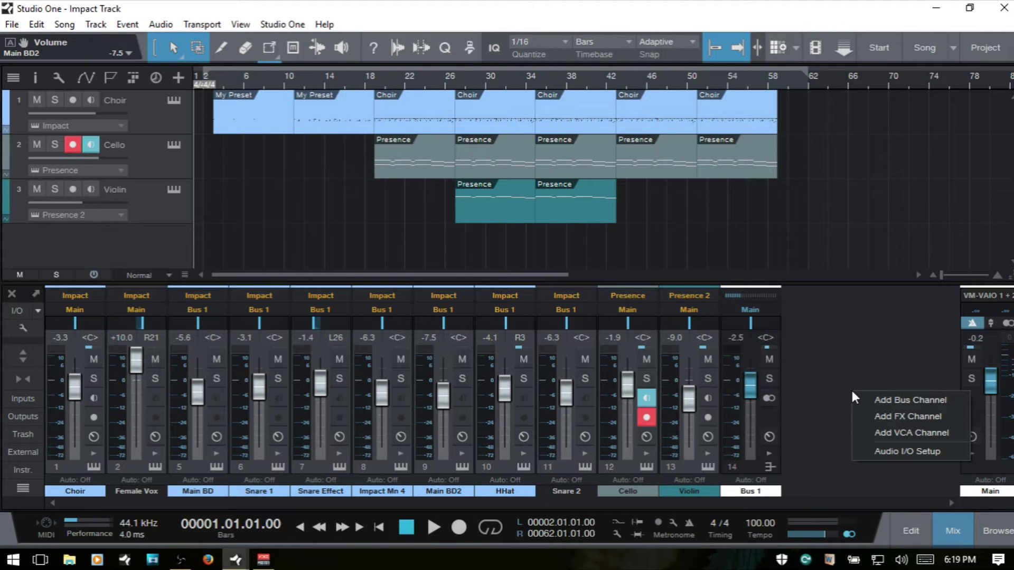
{"action": "left_click", "coordinate": [900, 434]}
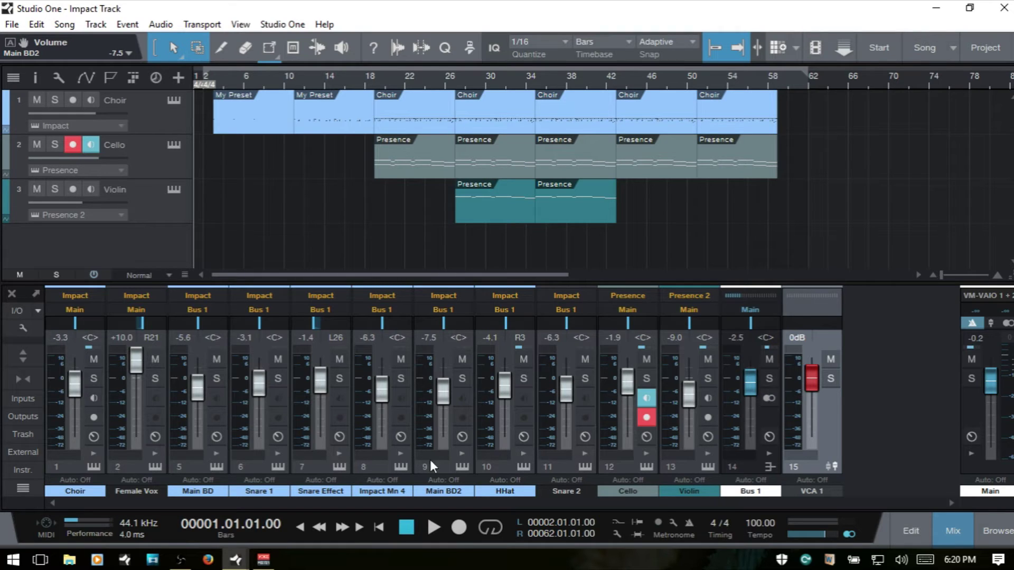
Assign Main BD, Snare 1, Snare Effect and Impact Mn 4 to VCA 1
{"action": "left_click", "coordinate": [188, 453]}
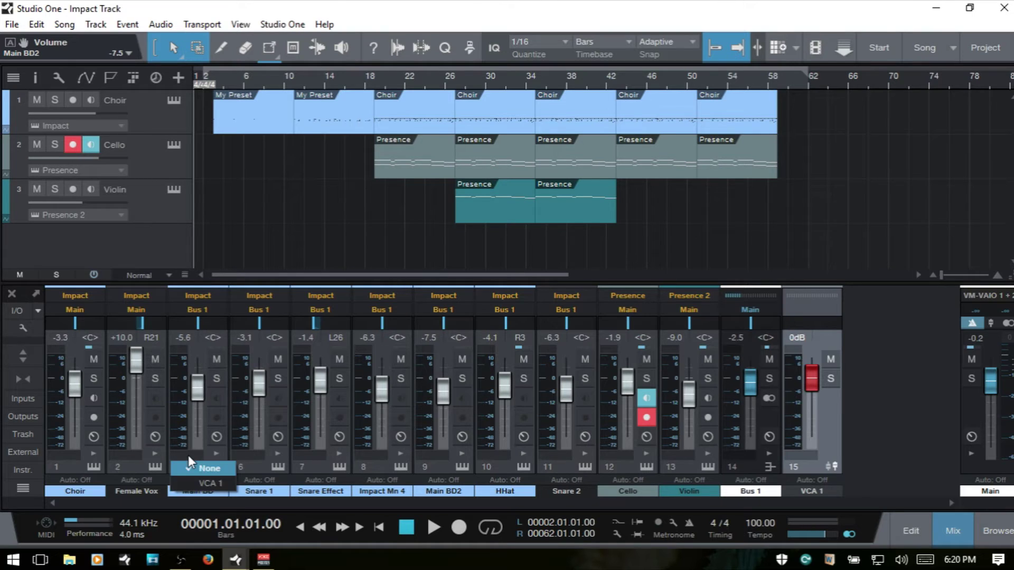
{"action": "left_click", "coordinate": [213, 484]}
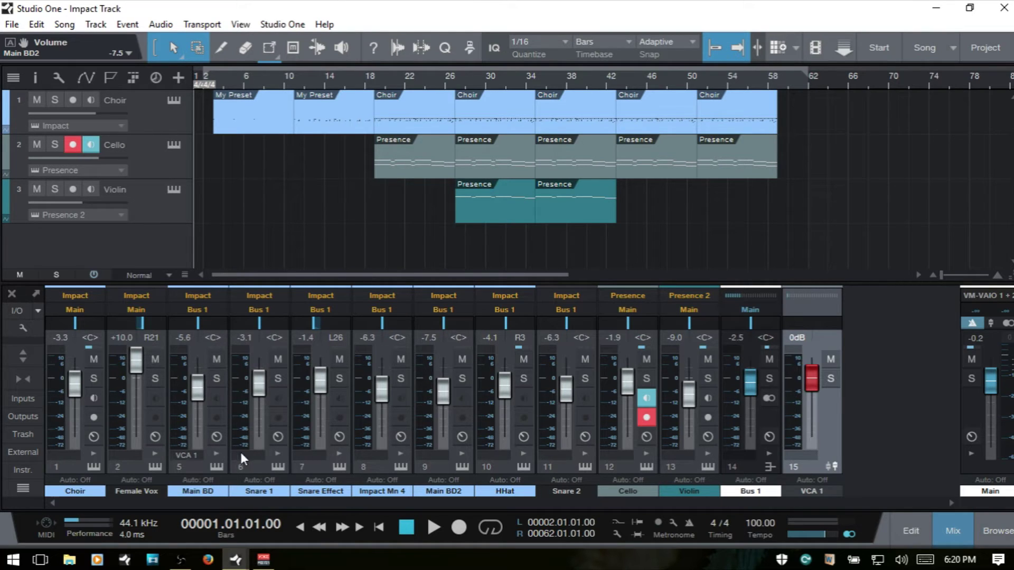
{"action": "left_click", "coordinate": [242, 454]}
{"action": "left_click", "coordinate": [261, 483]}
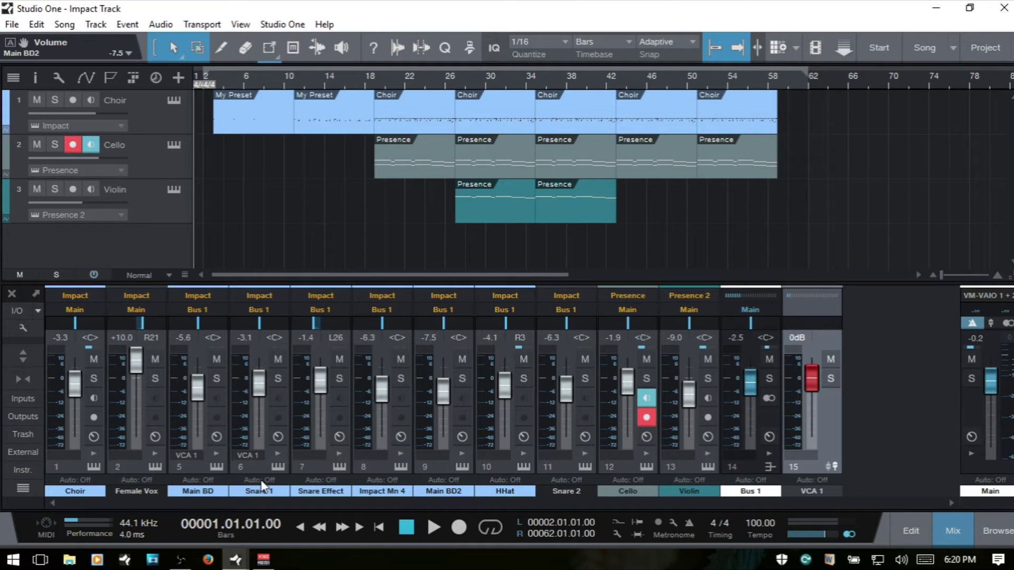
{"action": "left_click", "coordinate": [308, 455]}
{"action": "left_click", "coordinate": [326, 488]}
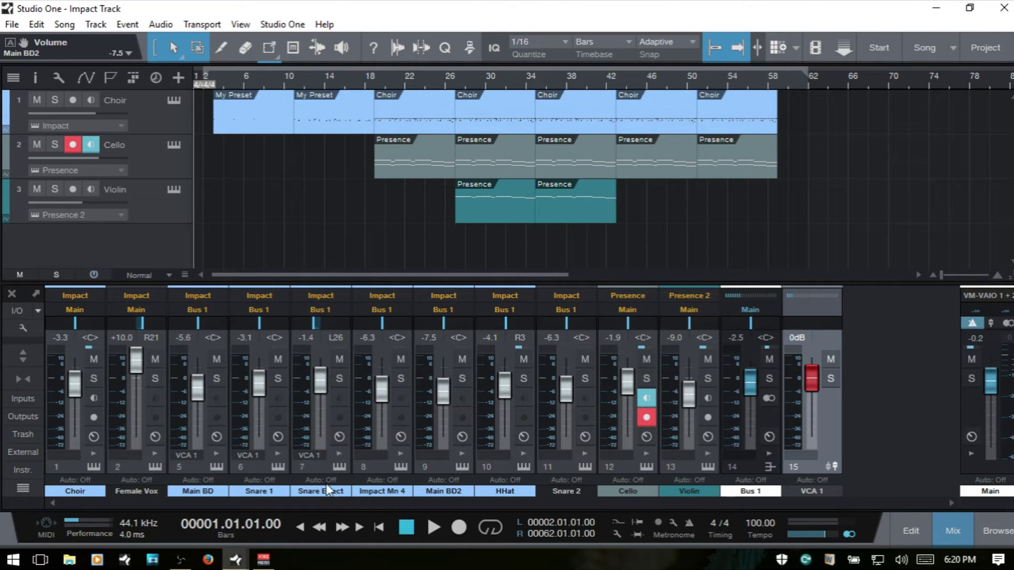
{"action": "left_click", "coordinate": [367, 454]}
{"action": "left_click", "coordinate": [389, 486]}
Assign Main BD2, HHat and Snare 2 to VCA 1
{"action": "left_click", "coordinate": [434, 455]}
{"action": "left_click", "coordinate": [445, 476]}
{"action": "left_click", "coordinate": [489, 454]}
{"action": "left_click", "coordinate": [497, 478]}
{"action": "left_click", "coordinate": [549, 456]}
{"action": "left_click", "coordinate": [560, 481]}
Add a VCA 2 channel, leaving Cello without any VCA assignment
{"action": "left_click", "coordinate": [618, 455]}
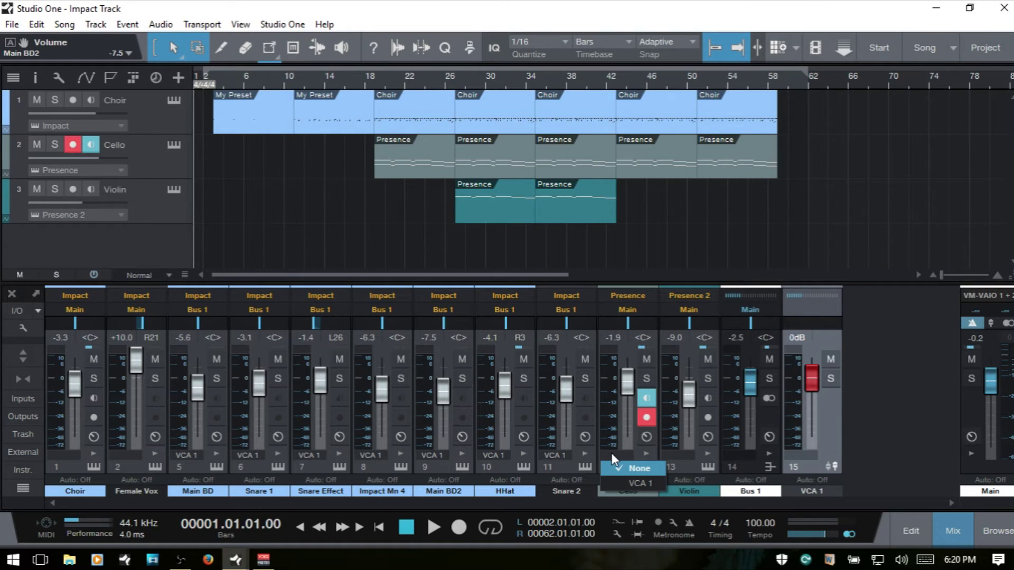
{"action": "left_click", "coordinate": [612, 453]}
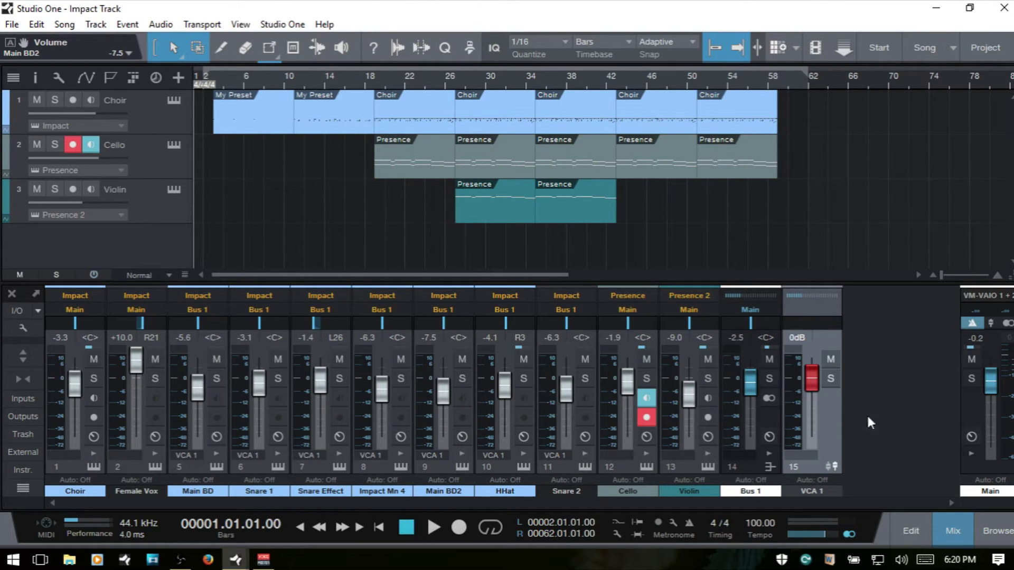
{"action": "right_click", "coordinate": [885, 409]}
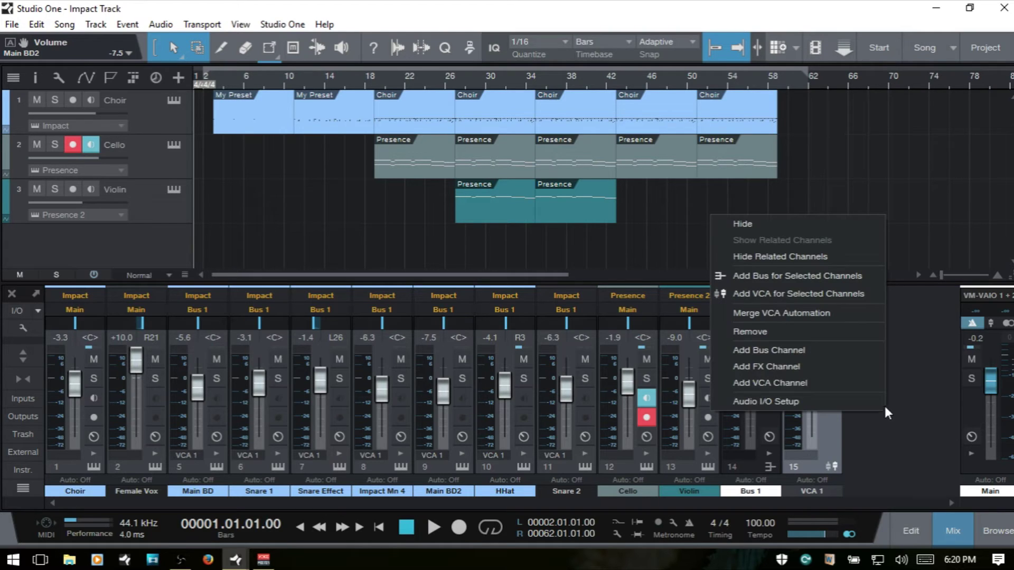
{"action": "left_click", "coordinate": [820, 381]}
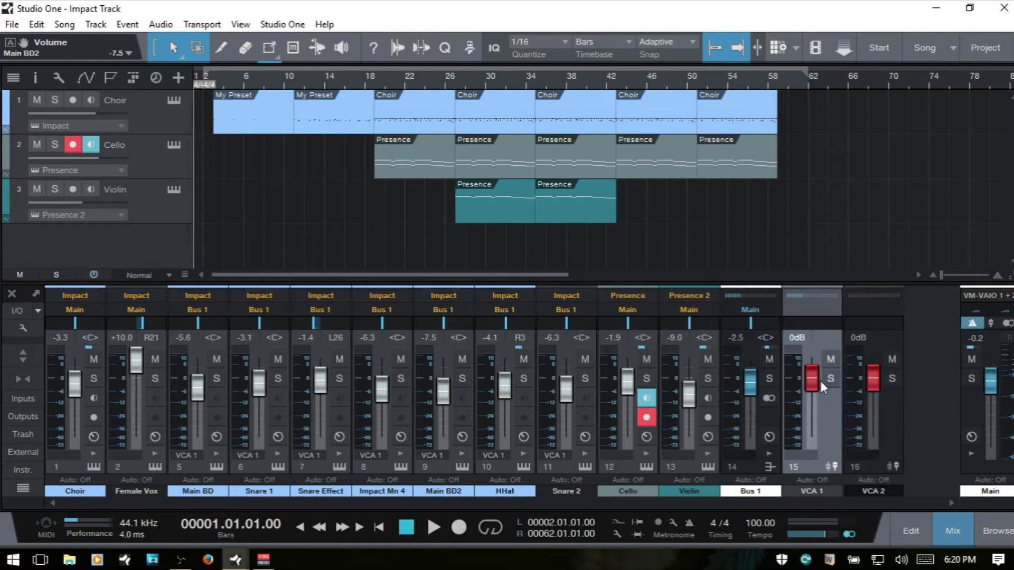
{"action": "left_click", "coordinate": [612, 456]}
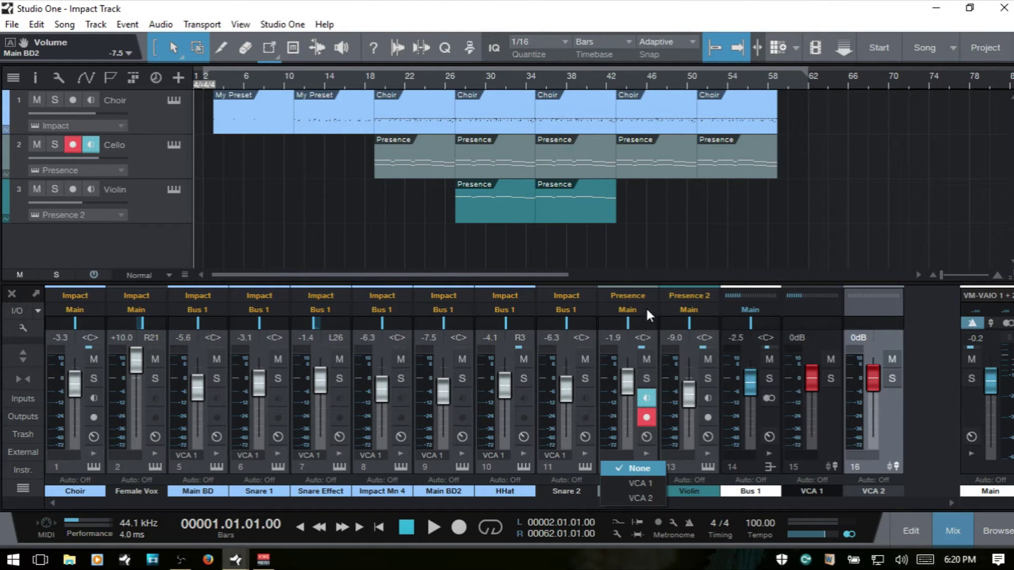
{"action": "left_click", "coordinate": [813, 236]}
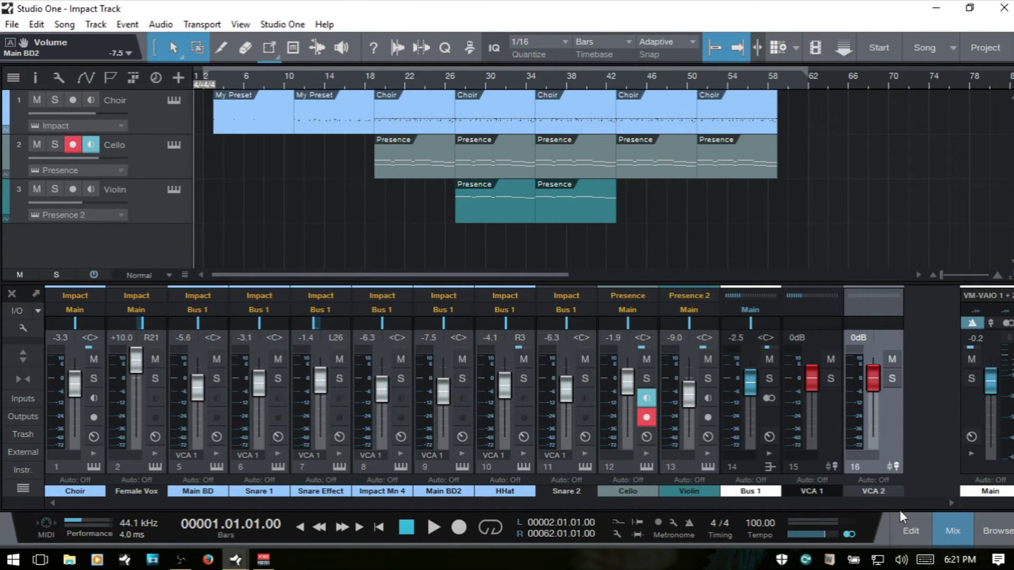
Add a VCA 3 channel and assign VCA 1 and VCA 2 to it
{"action": "right_click", "coordinate": [928, 438]}
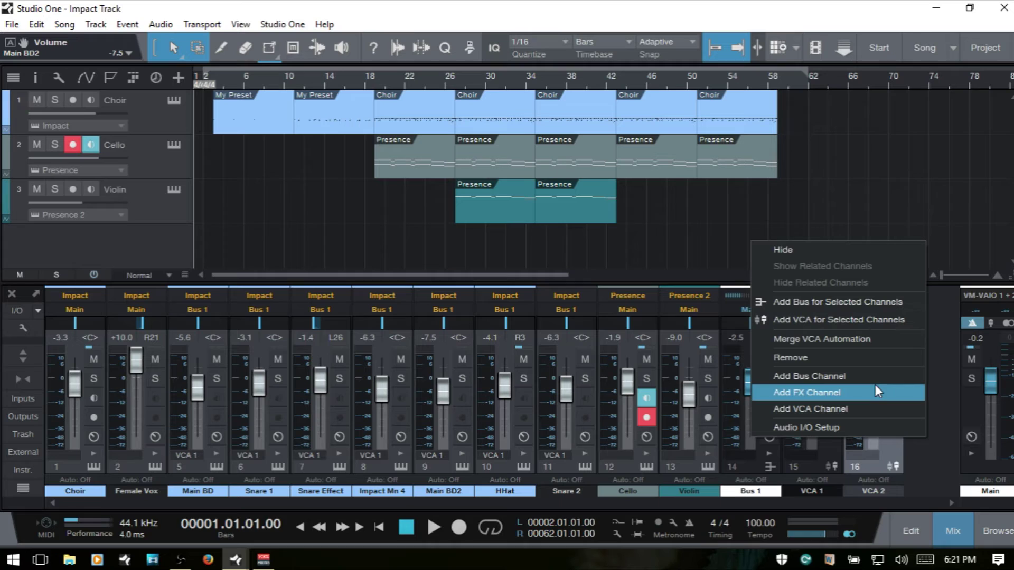
{"action": "left_click", "coordinate": [870, 408]}
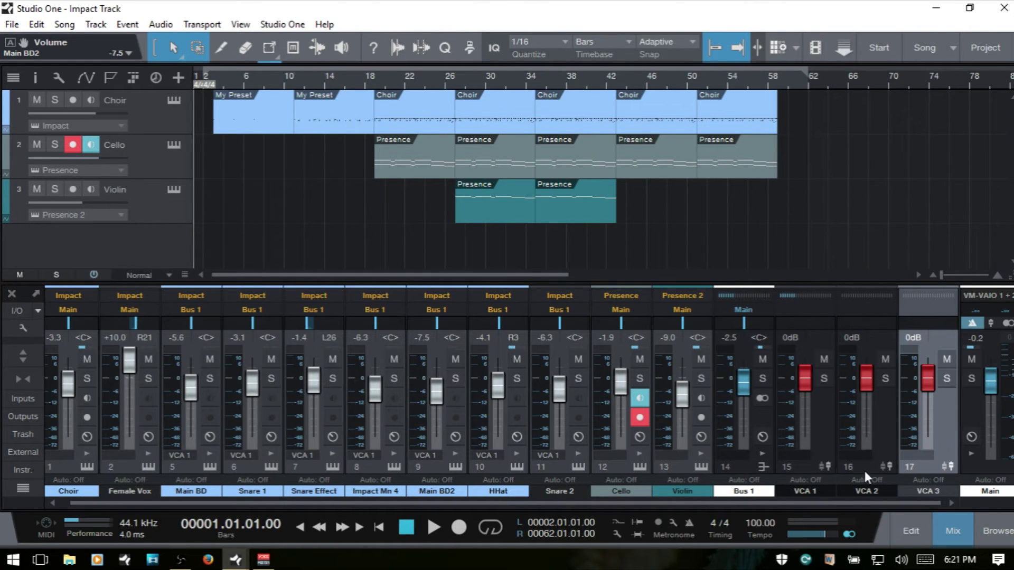
{"action": "left_click", "coordinate": [803, 457]}
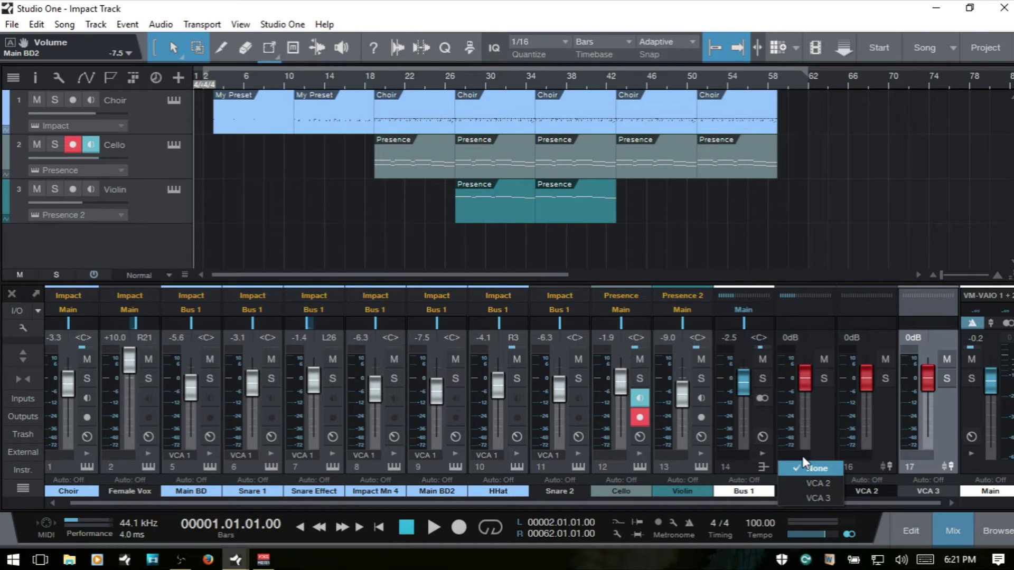
{"action": "left_click", "coordinate": [815, 499]}
{"action": "left_click", "coordinate": [854, 461]}
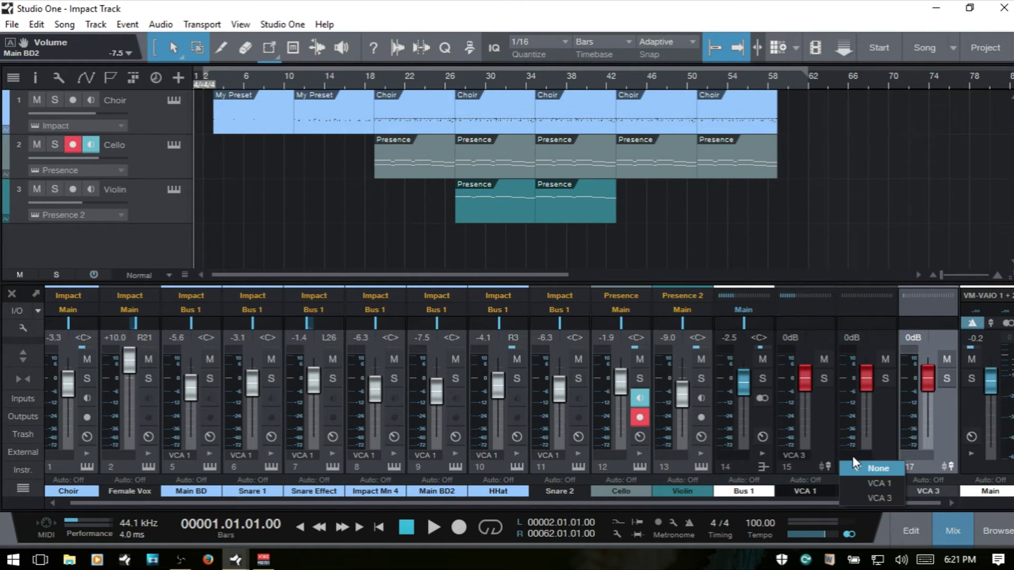
{"action": "left_click", "coordinate": [862, 500]}
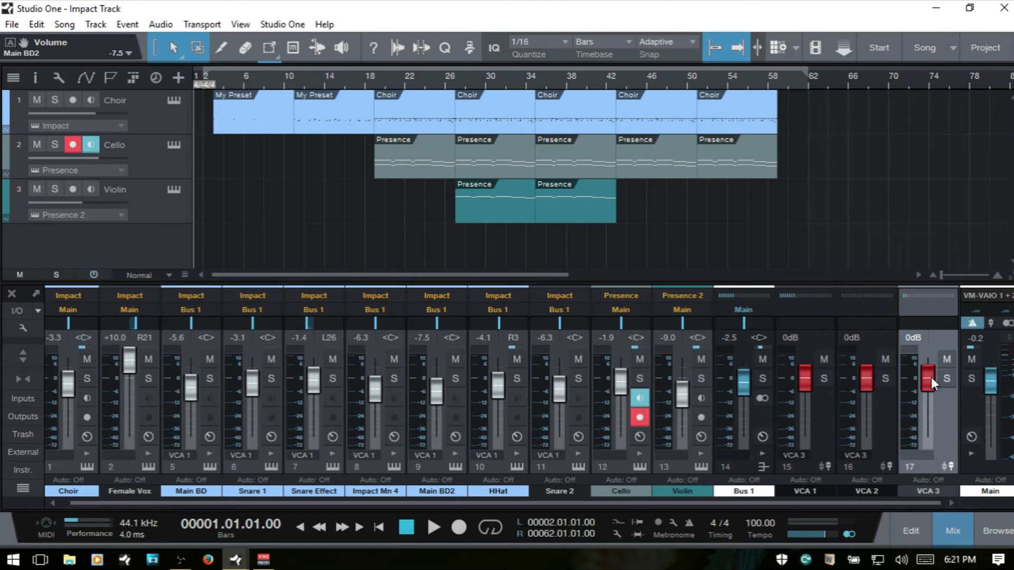
Set VCA 3 to -1.3, VCA 1 to -2.1 and VCA 2 to -3.3
{"action": "mouse_move", "coordinate": [931, 378]}
{"action": "left_mouse_down"}
{"action": "mouse_move", "coordinate": [934, 390]}
{"action": "mouse_move", "coordinate": [935, 378]}
{"action": "left_mouse_up"}
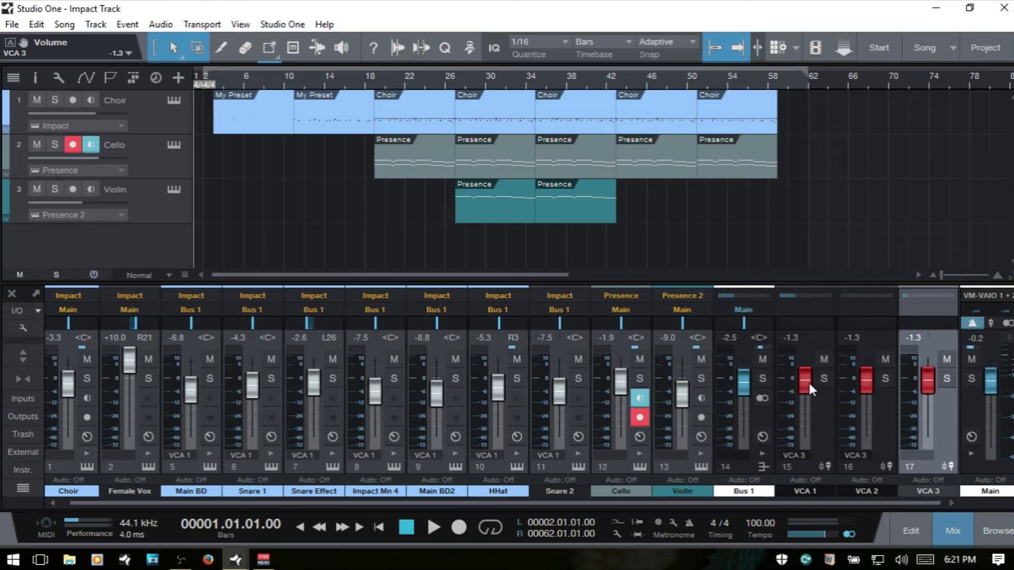
{"action": "left_click_drag", "start_coordinate": [802, 383], "coordinate": [865, 384]}
{"action": "left_click", "coordinate": [865, 381]}
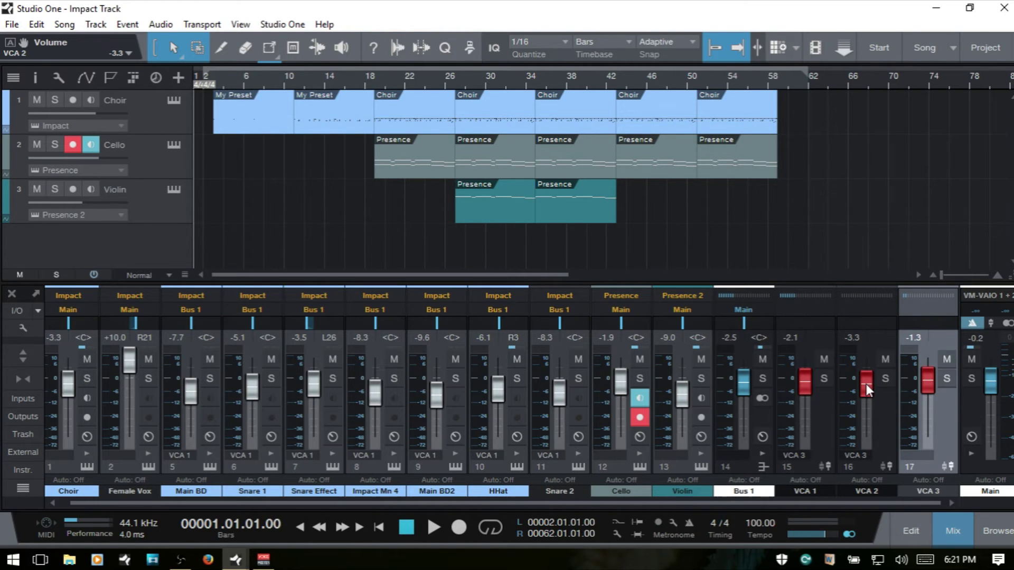
Remove VCA 3 and VCA 2, leaving VCA 1 as strip 15
{"action": "right_click", "coordinate": [943, 428]}
{"action": "left_click", "coordinate": [860, 351]}
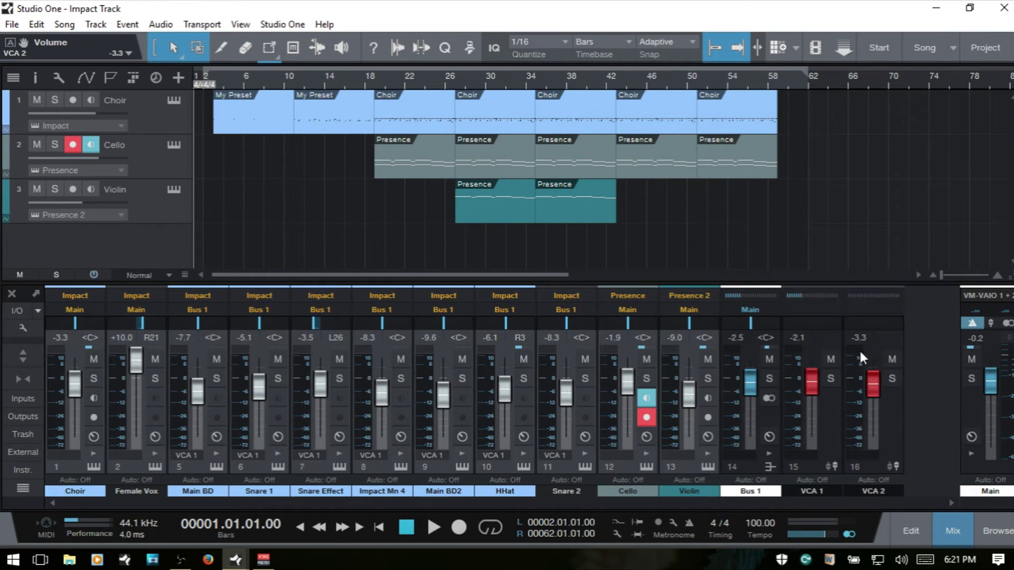
{"action": "left_click", "coordinate": [894, 429]}
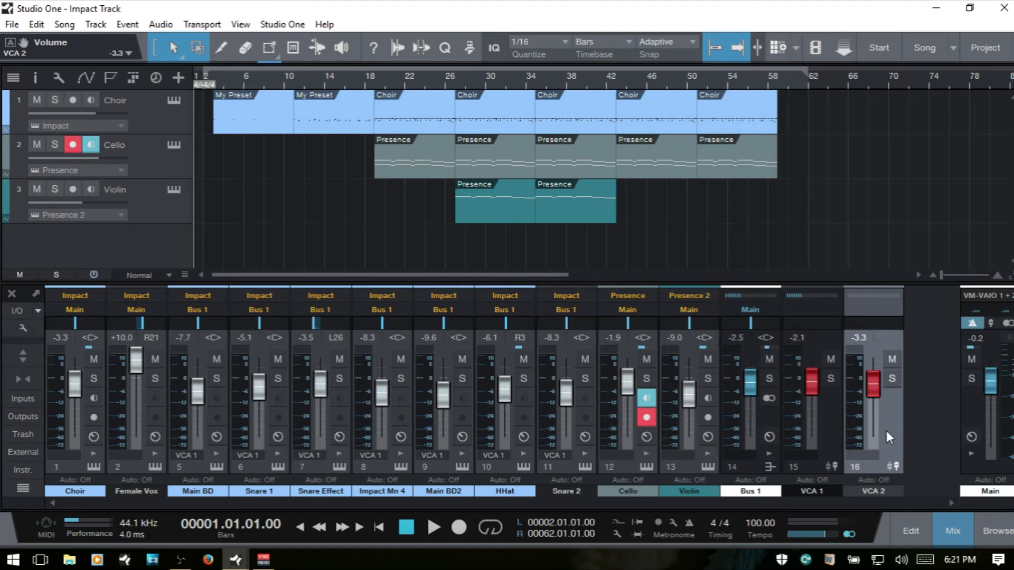
{"action": "right_click", "coordinate": [887, 430]}
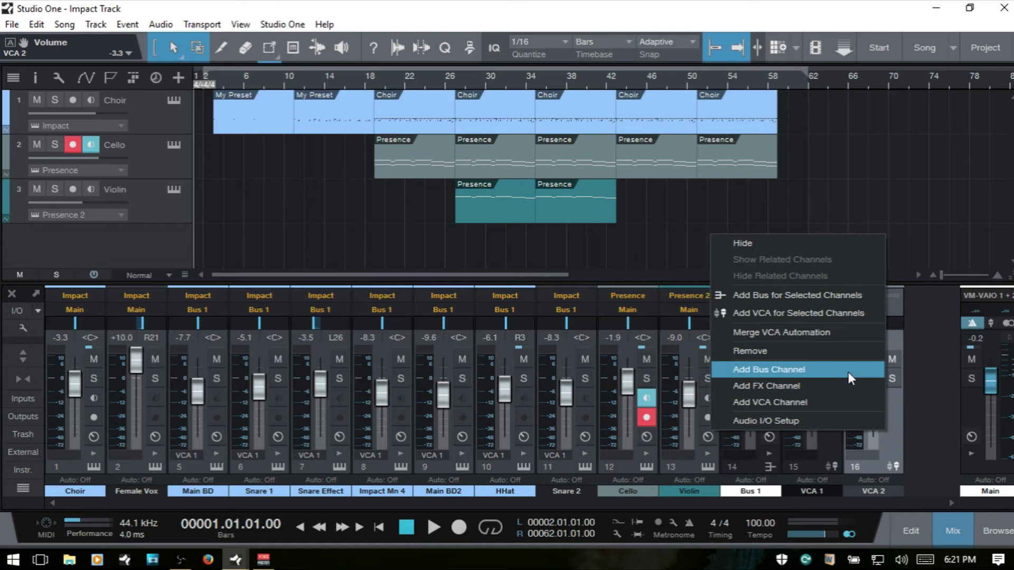
{"action": "left_click", "coordinate": [836, 350]}
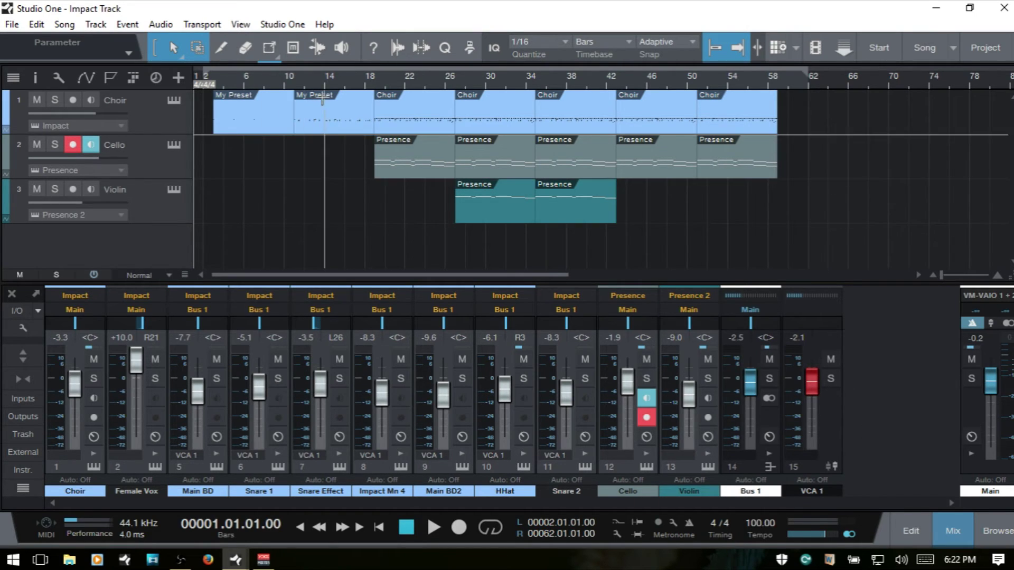
Play from bar 18, setting VCA 1 to +0.8, Snare Effect -5.4, Snare 2 -10.0
{"action": "key", "text": "space"}
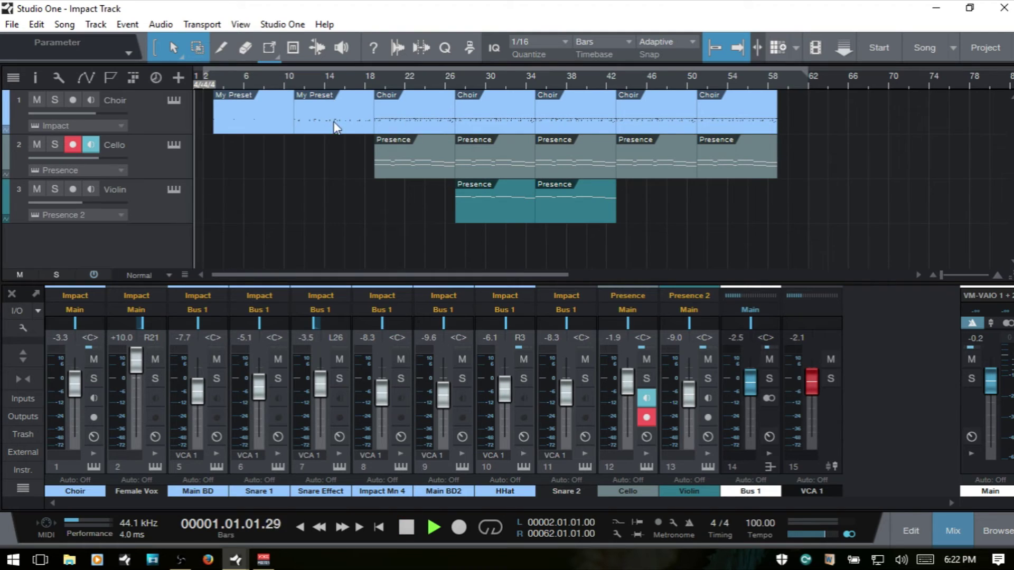
{"action": "left_click", "coordinate": [367, 79]}
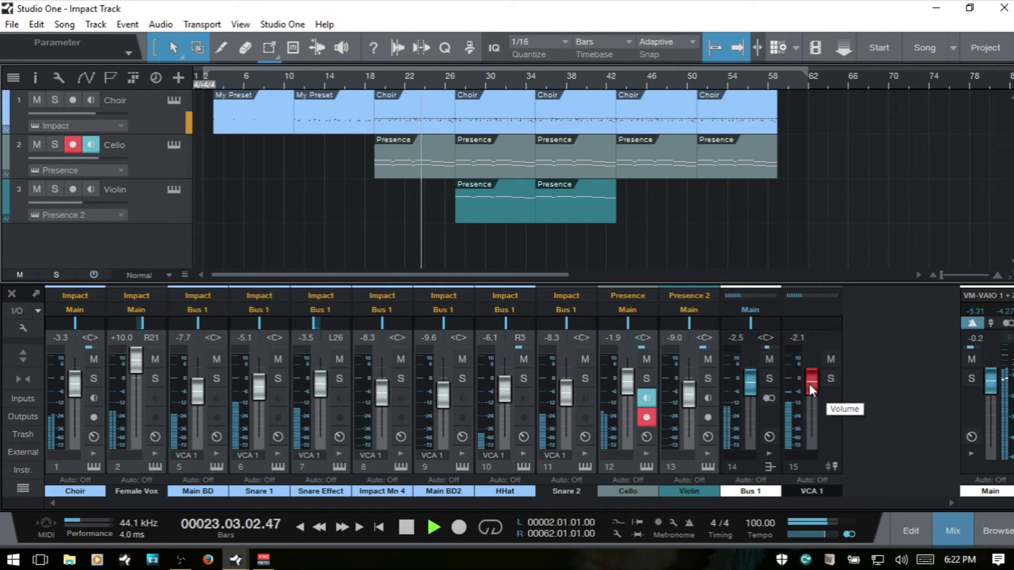
{"action": "mouse_move", "coordinate": [811, 382]}
{"action": "left_mouse_down"}
{"action": "mouse_move", "coordinate": [813, 425]}
{"action": "mouse_move", "coordinate": [817, 378]}
{"action": "left_mouse_up"}
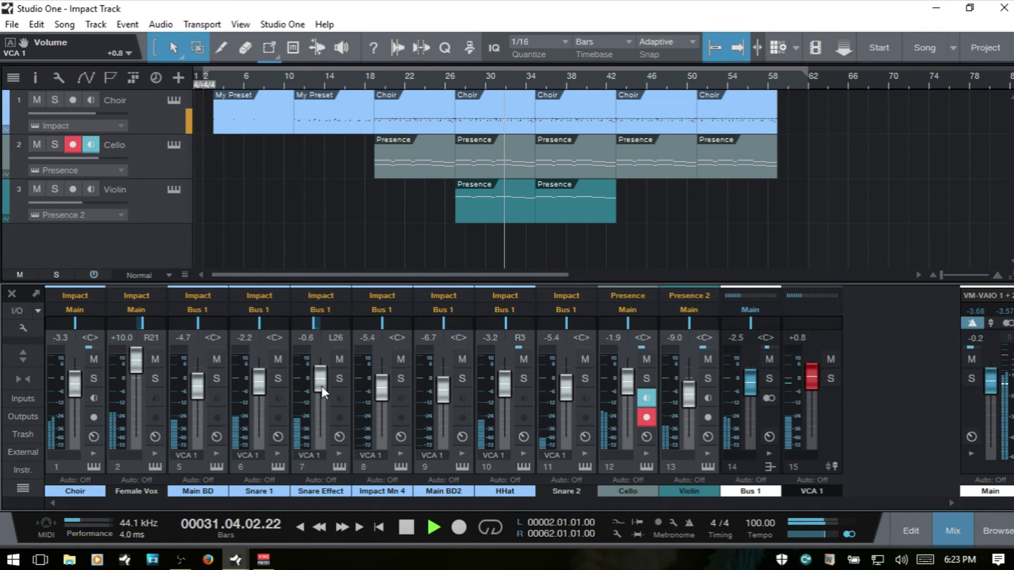
{"action": "mouse_move", "coordinate": [320, 383]}
{"action": "left_mouse_down"}
{"action": "mouse_move", "coordinate": [322, 408]}
{"action": "mouse_move", "coordinate": [323, 391]}
{"action": "left_mouse_up"}
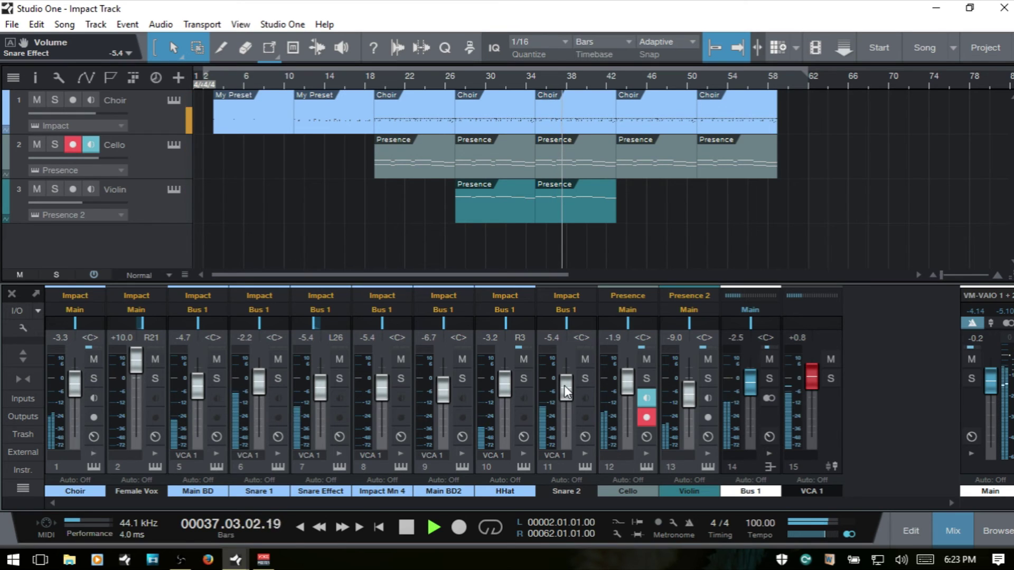
{"action": "left_click_drag", "start_coordinate": [568, 386], "coordinate": [567, 394]}
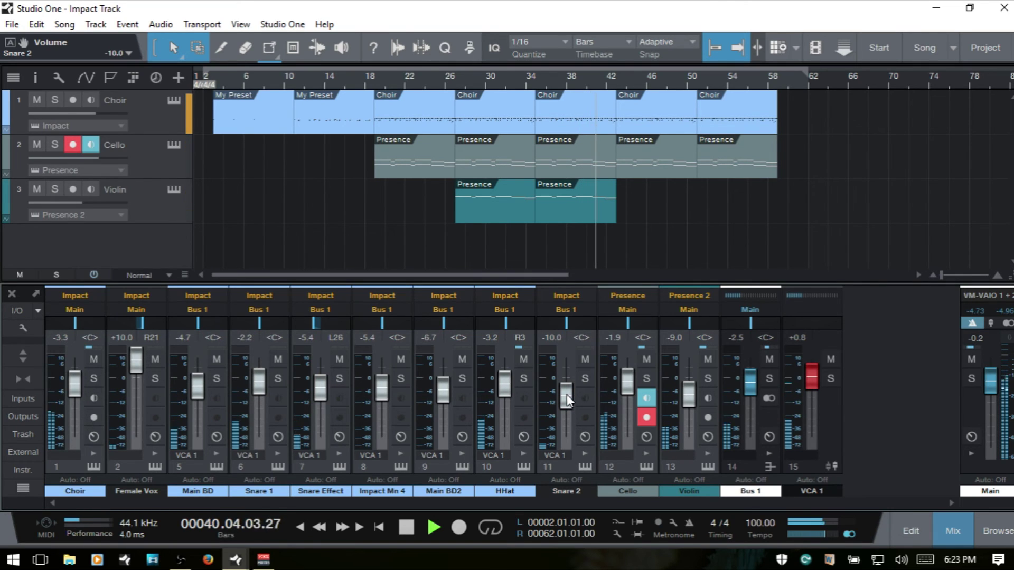
Stop playback at bar 41 with VCA 1 left at +0.8
{"action": "key", "text": "space"}
{"action": "mouse_move", "coordinate": [796, 403]}
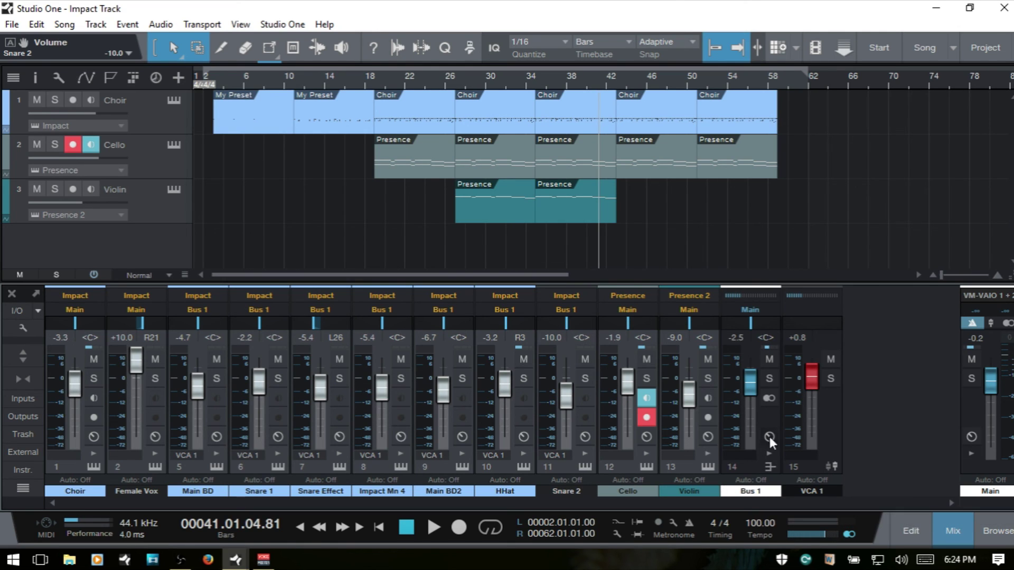
{"action": "left_click", "coordinate": [770, 454]}
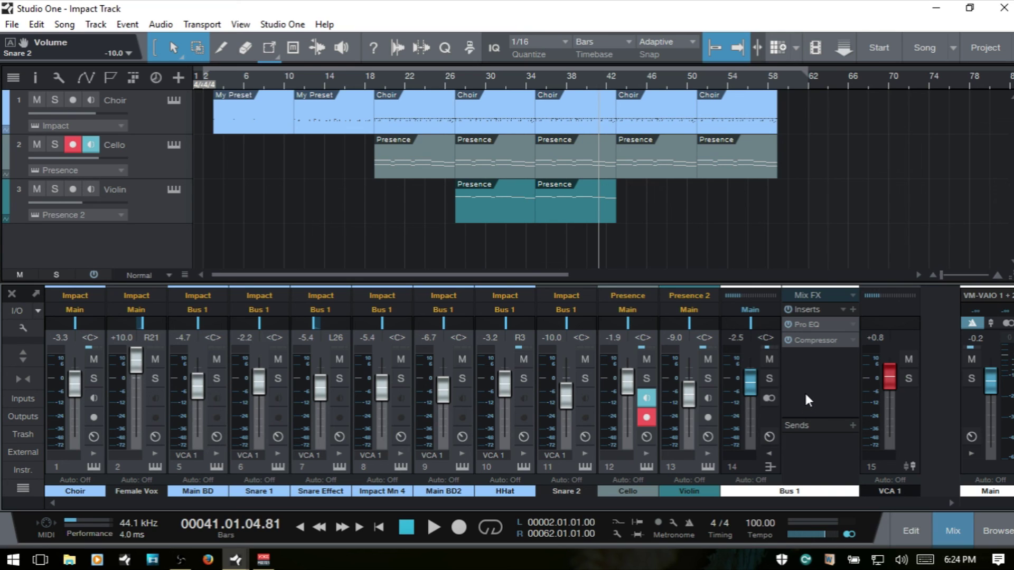
{"action": "left_click", "coordinate": [770, 453]}
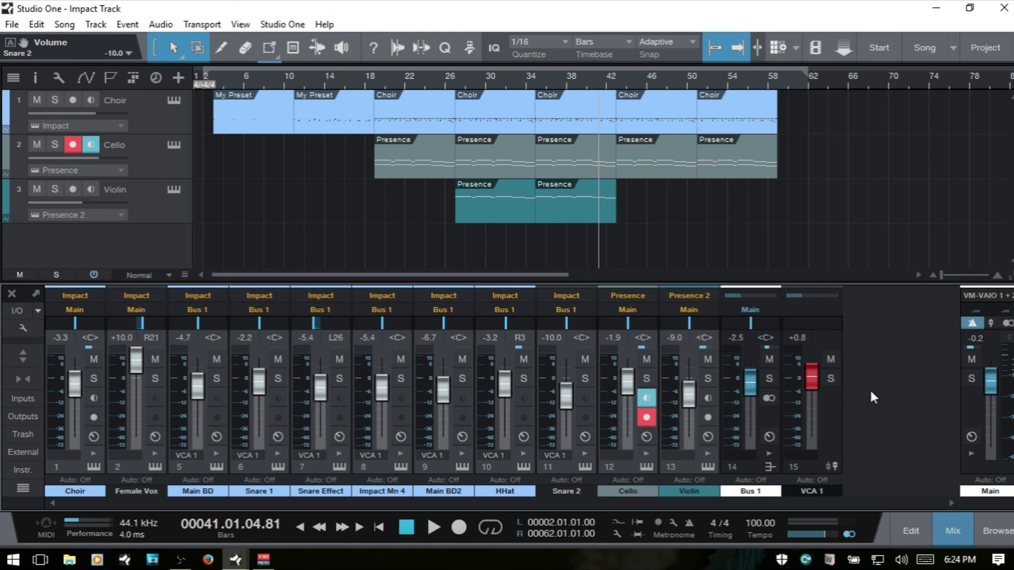